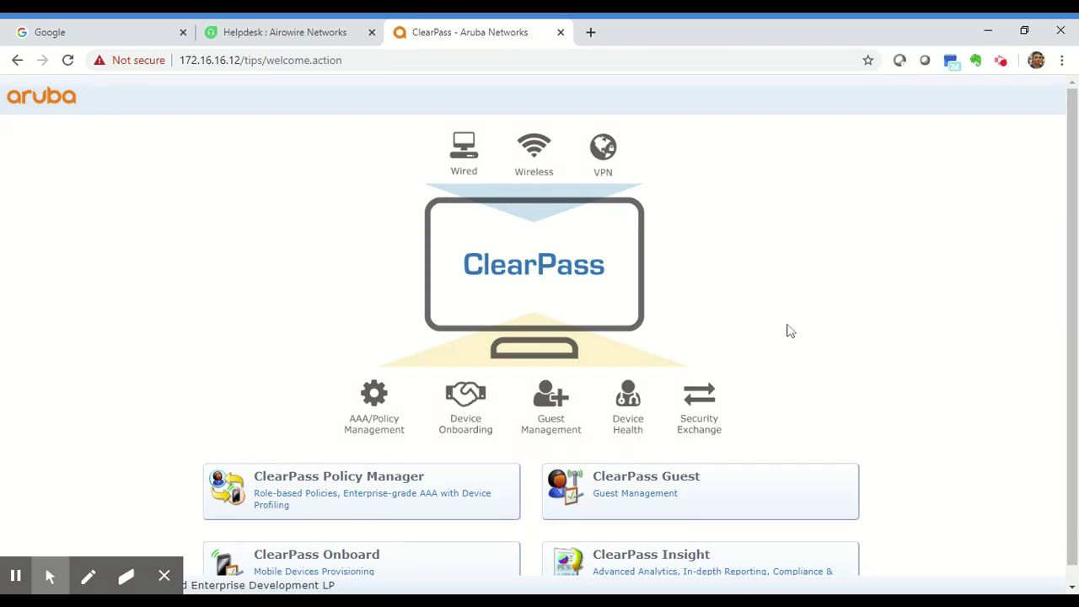
Step: Log in to ClearPass Policy Manager with the admin account and its password
click(343, 510)
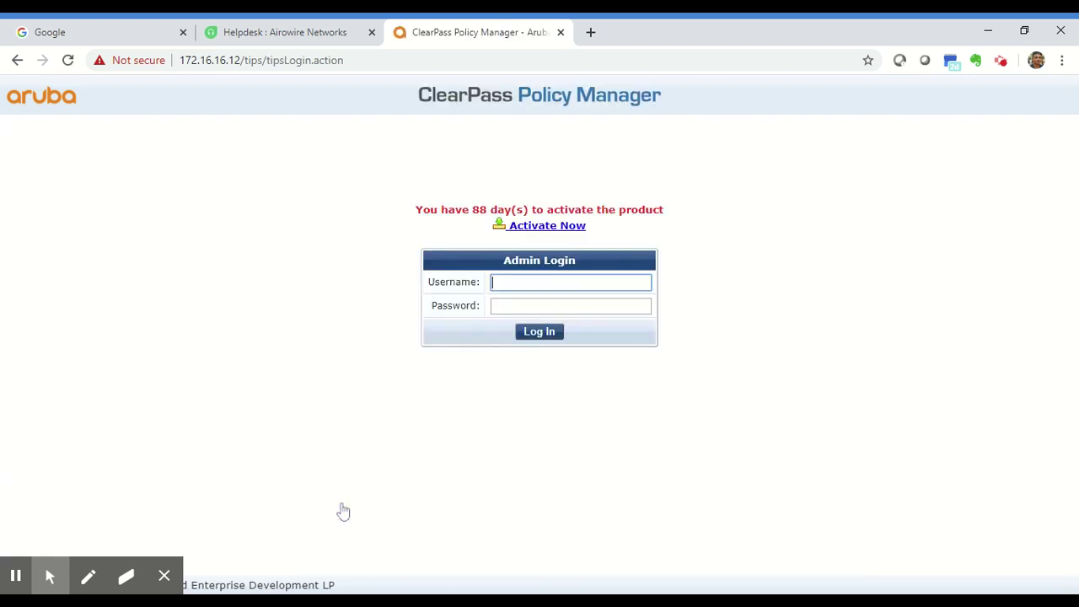
text(admin)
key(Tab)
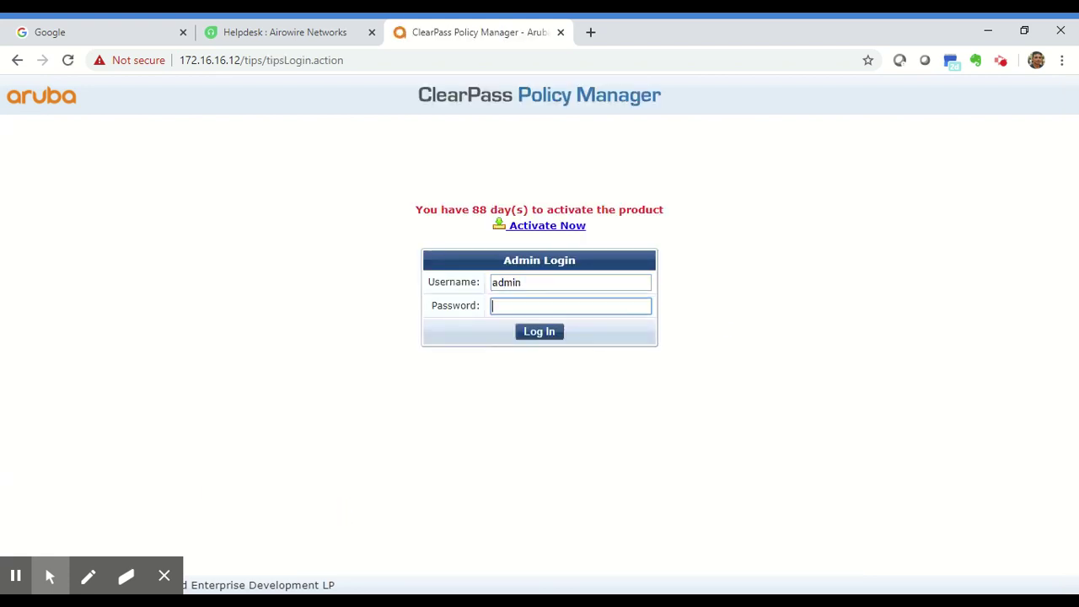
text(••••••••••)
key(Return)
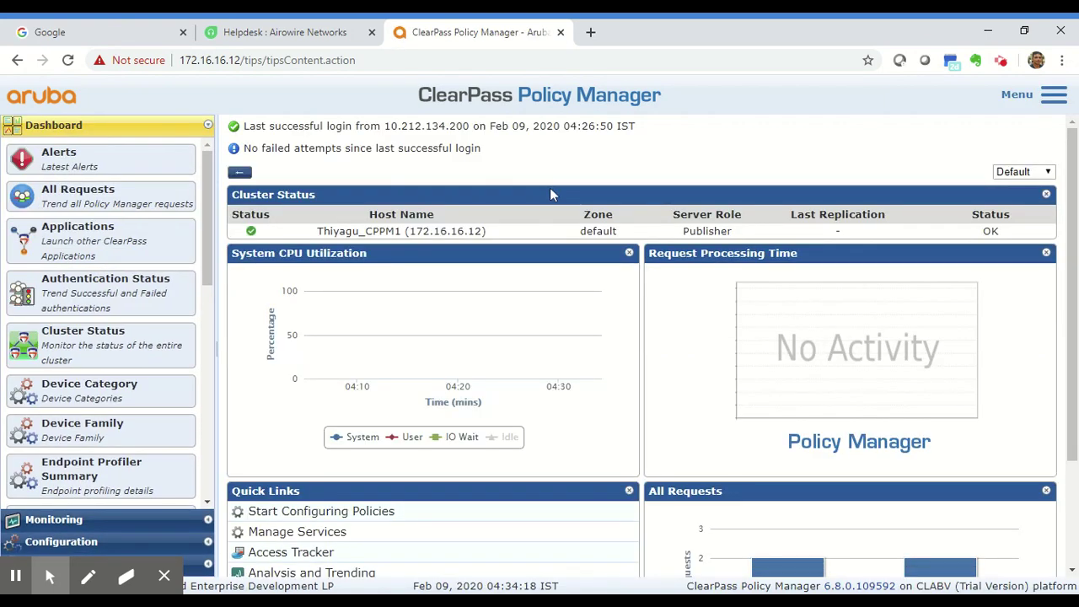
Step: Go to Configuration » Network » Devices and highlight the 'Network Access Device' phrase
click(153, 543)
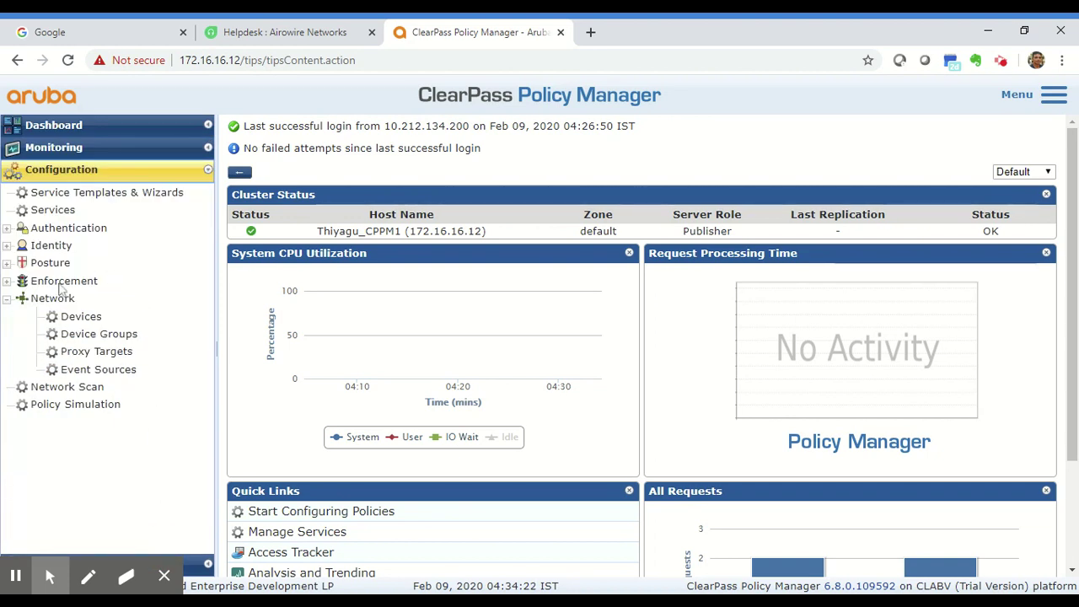
click(84, 322)
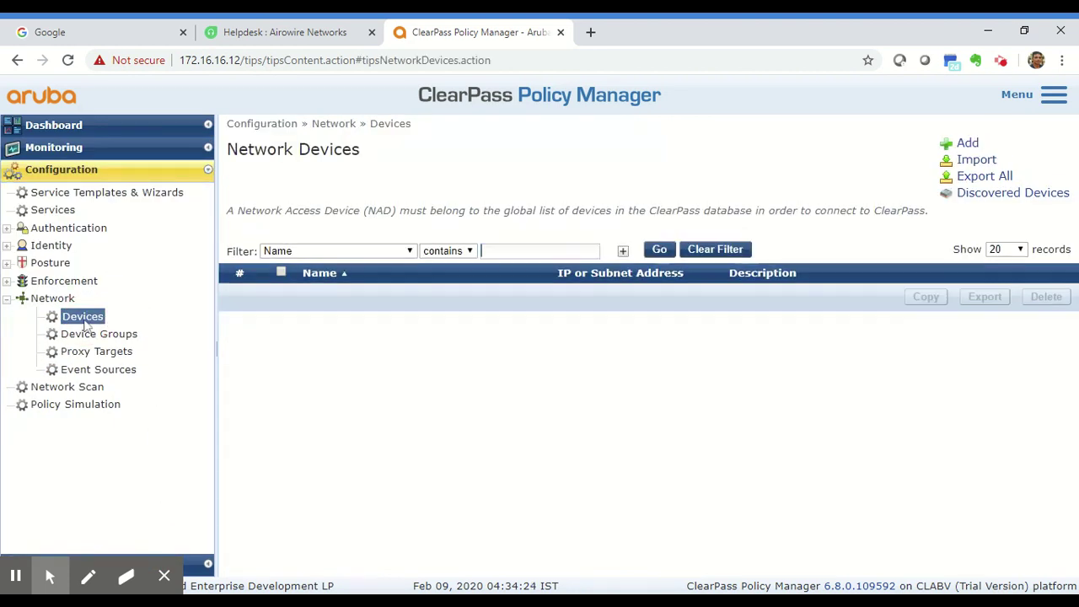
click(506, 250)
drag(240, 211, 359, 211)
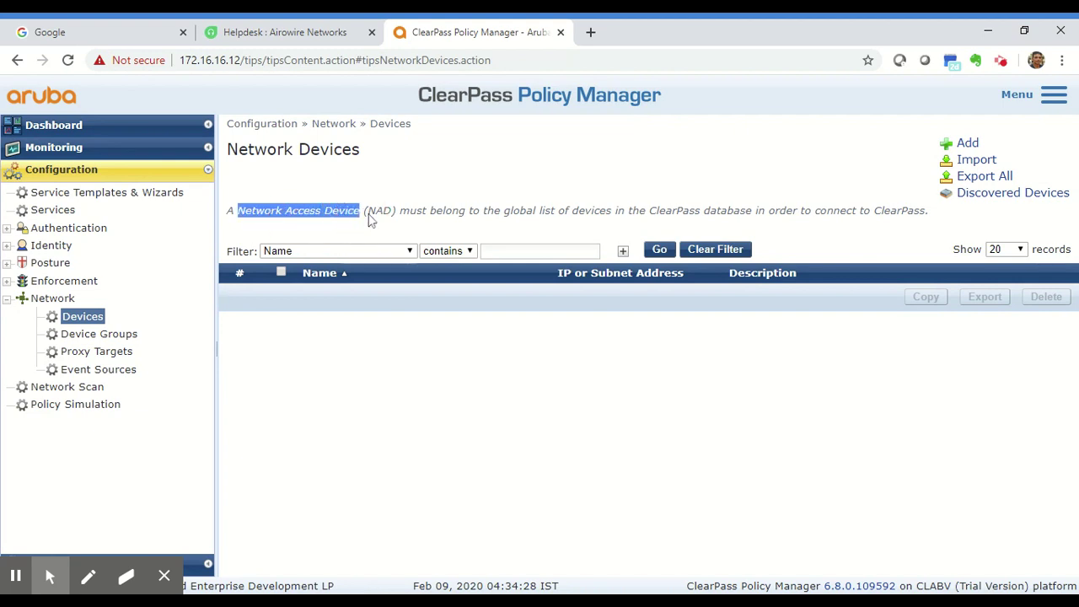
click(429, 183)
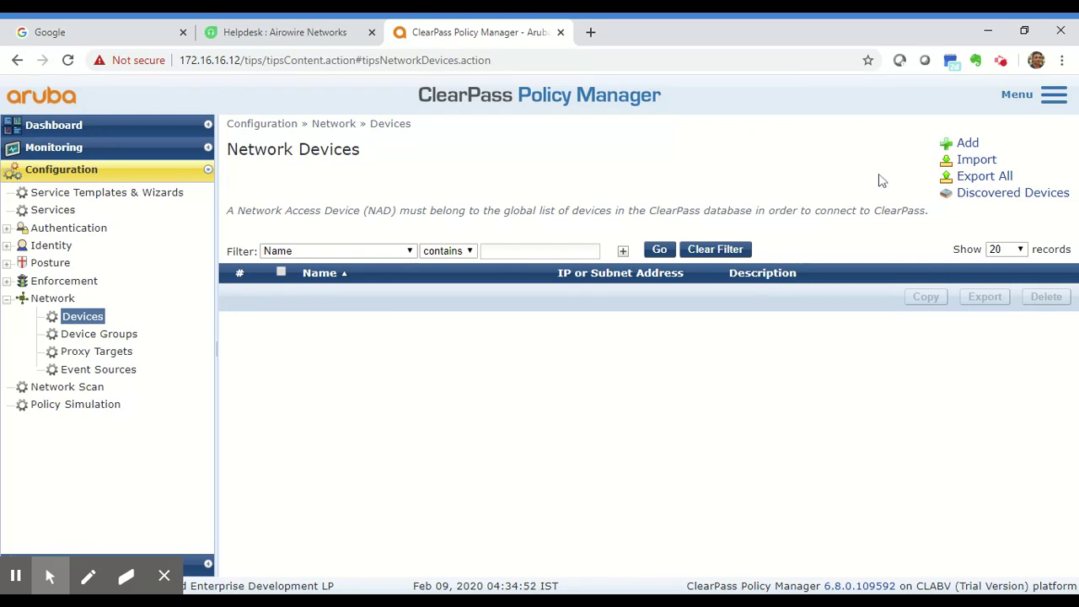
Step: Add a new network device named 'Airowire Controller'
click(967, 144)
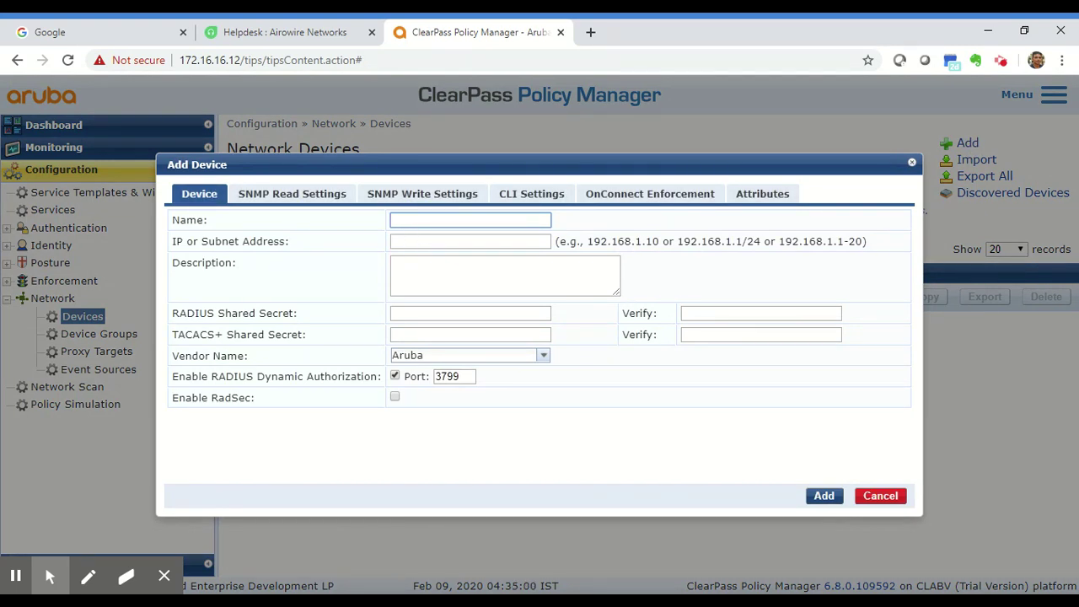
text(Airowire Controller)
key(Tab)
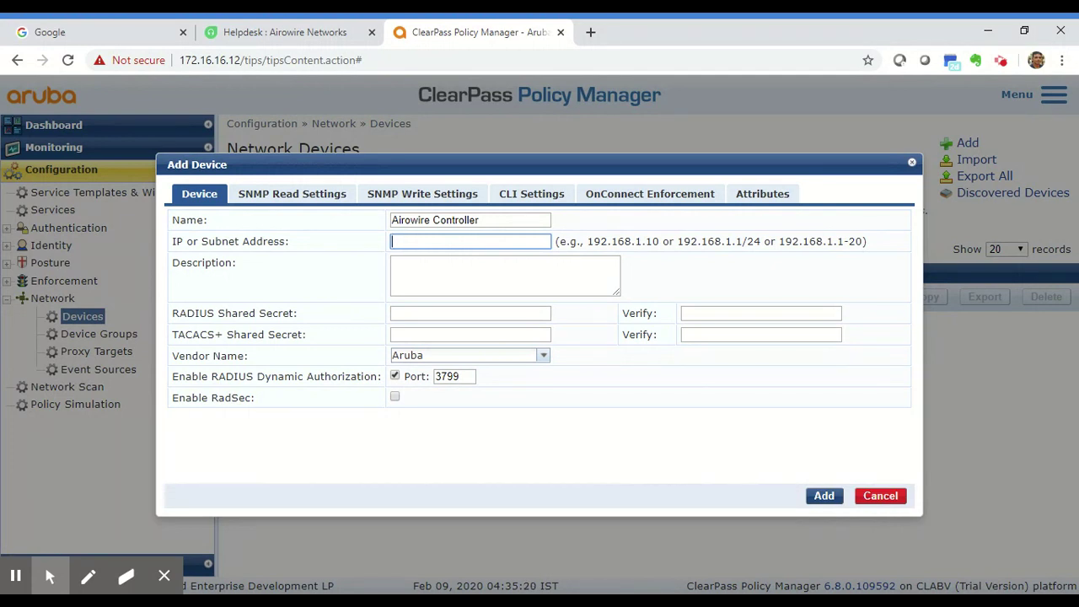
click(438, 220)
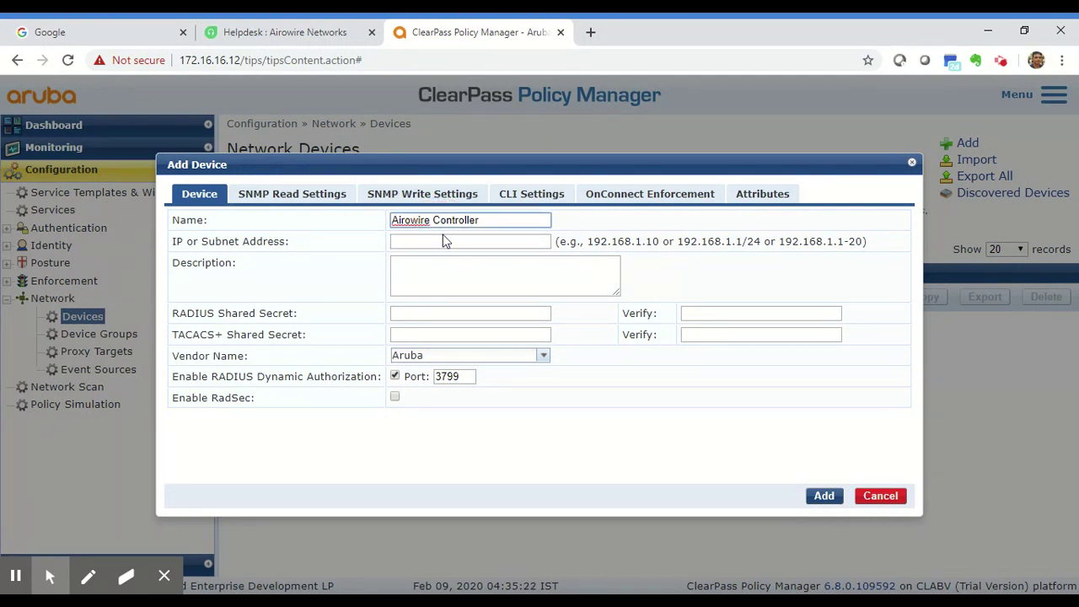
Step: Give the device the IP address range 192.168.10.10-50 and point out the RADIUS Shared Secret label
click(393, 241)
text(192)
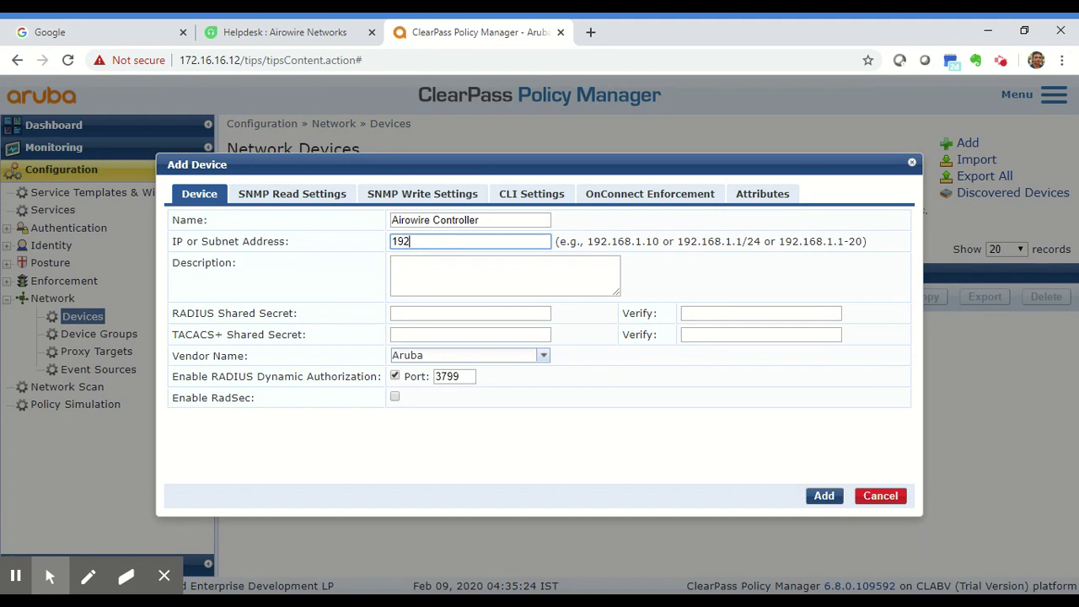
text(.168.10.10-50)
click(445, 295)
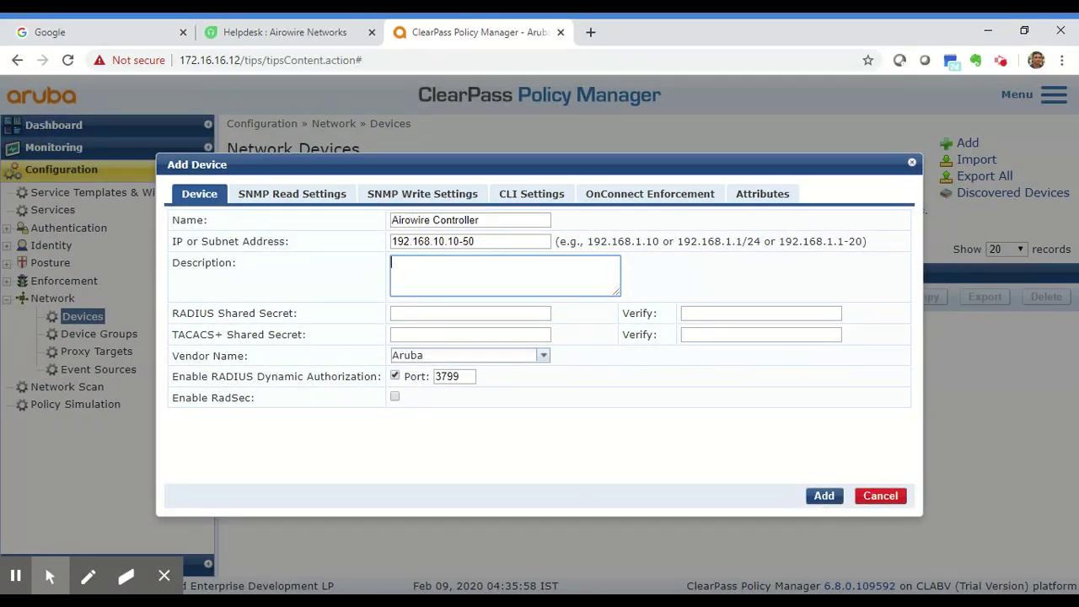
drag(302, 316, 179, 312)
click(324, 317)
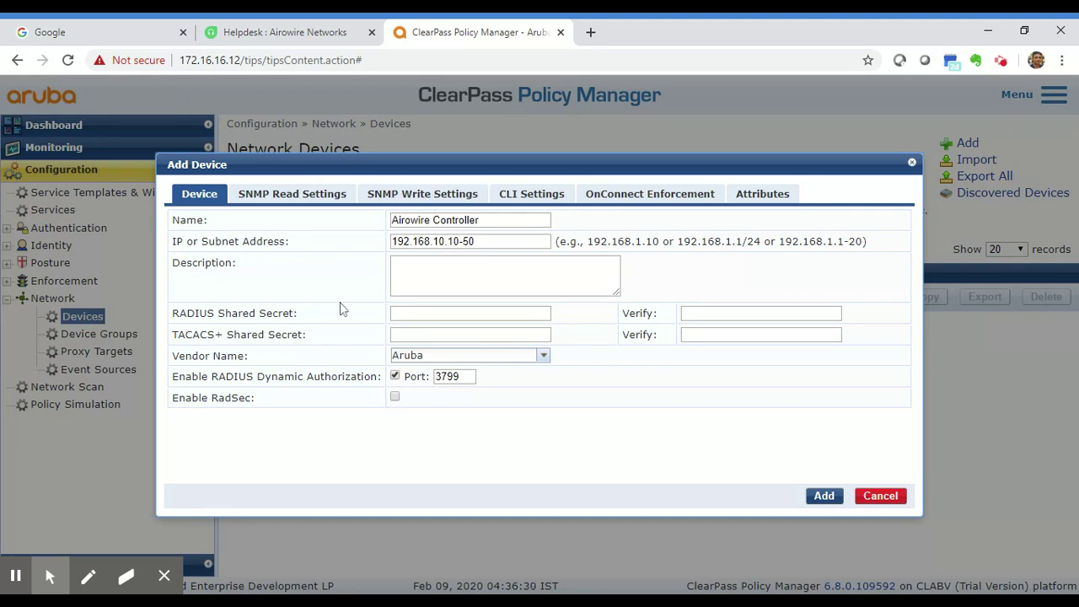
Step: Enter and verify the RADIUS shared secret, leaving the TACACS+ secret blank
click(475, 312)
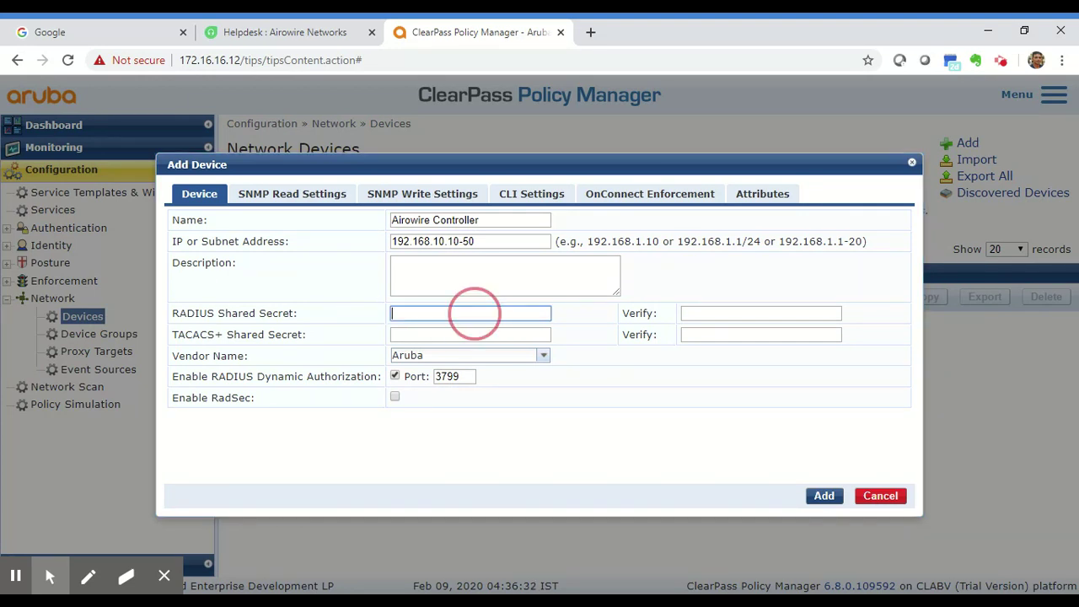
text(aruba)
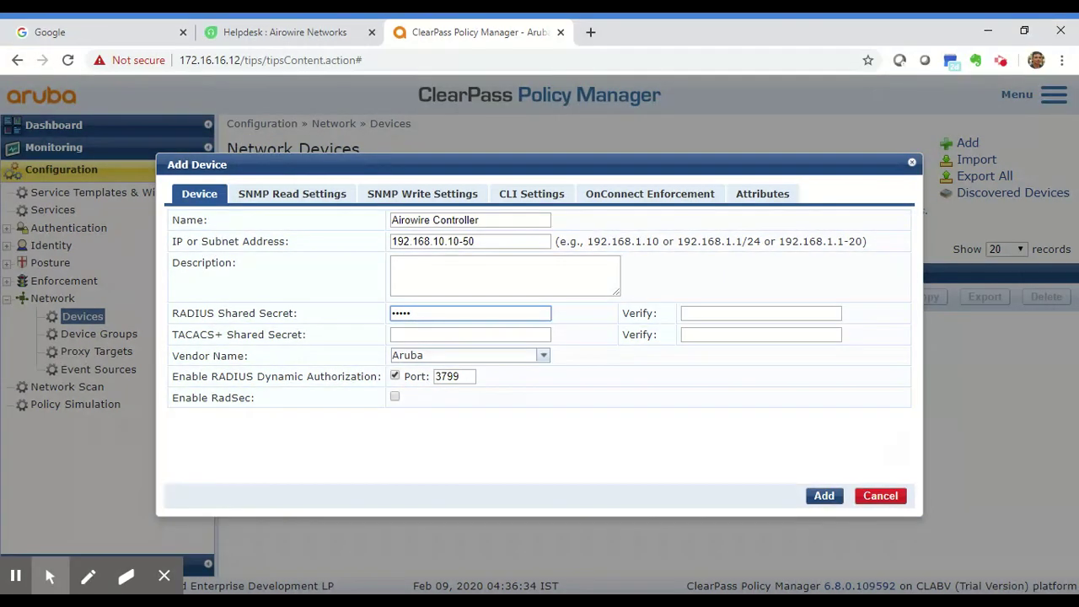
key(BackSpace)
key(BackSpace)
key(BackSpace)
key(BackSpace)
key(BackSpace)
text(arubaclearpass)
key(Tab)
text(arubac)
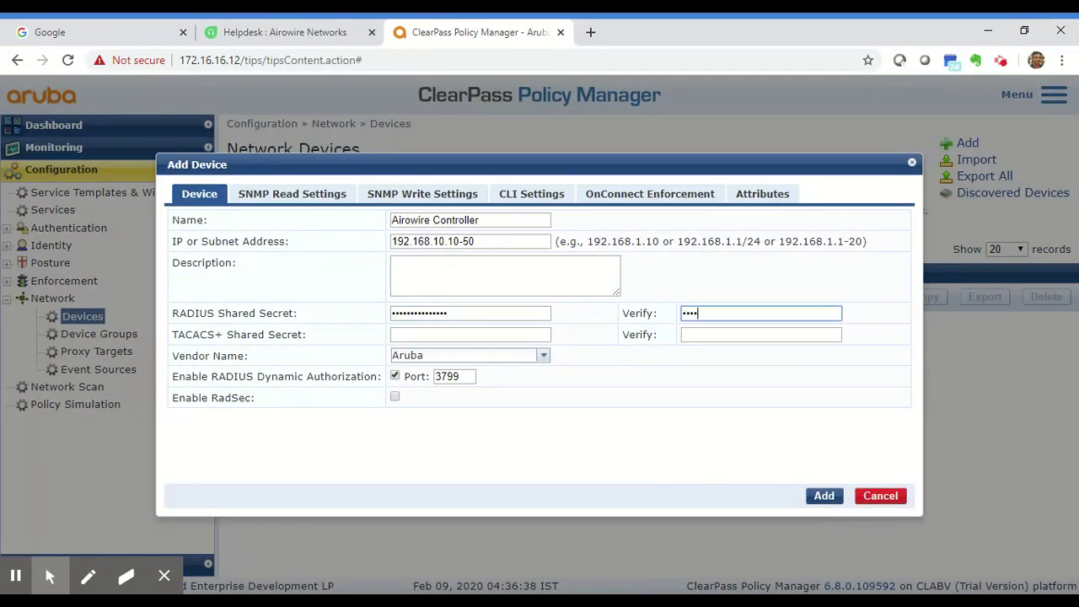
text(le)
key(ctrl+v)
key(Tab)
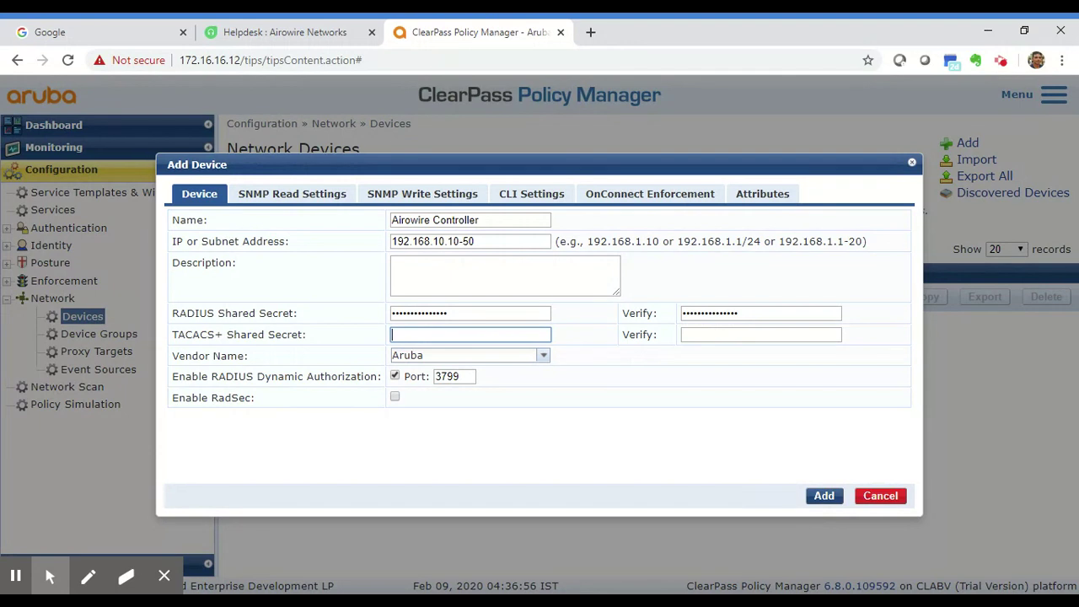
key(Tab)
key(Tab)
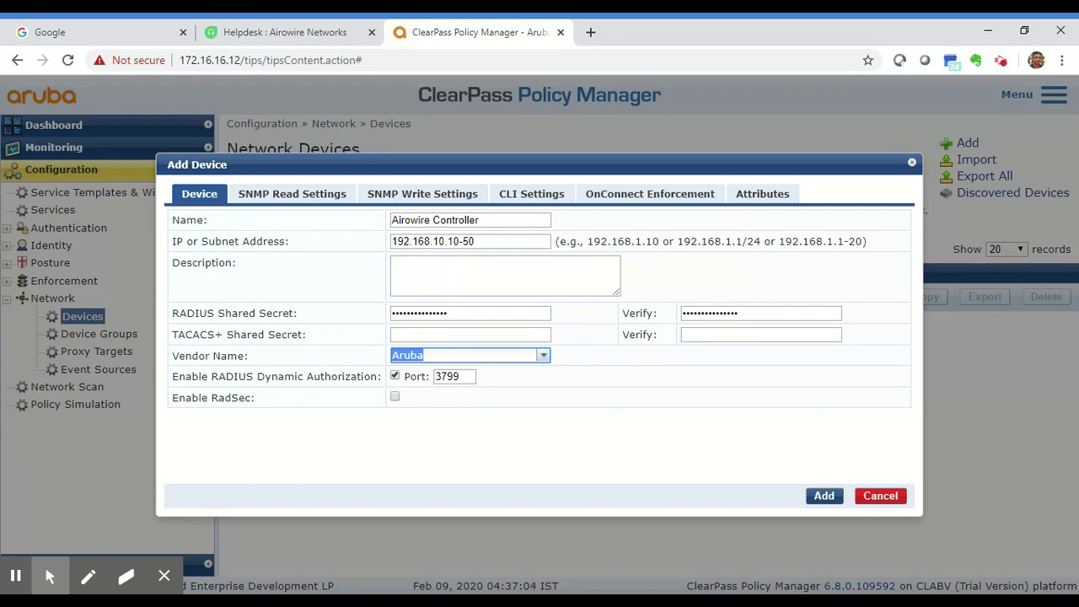
click(544, 357)
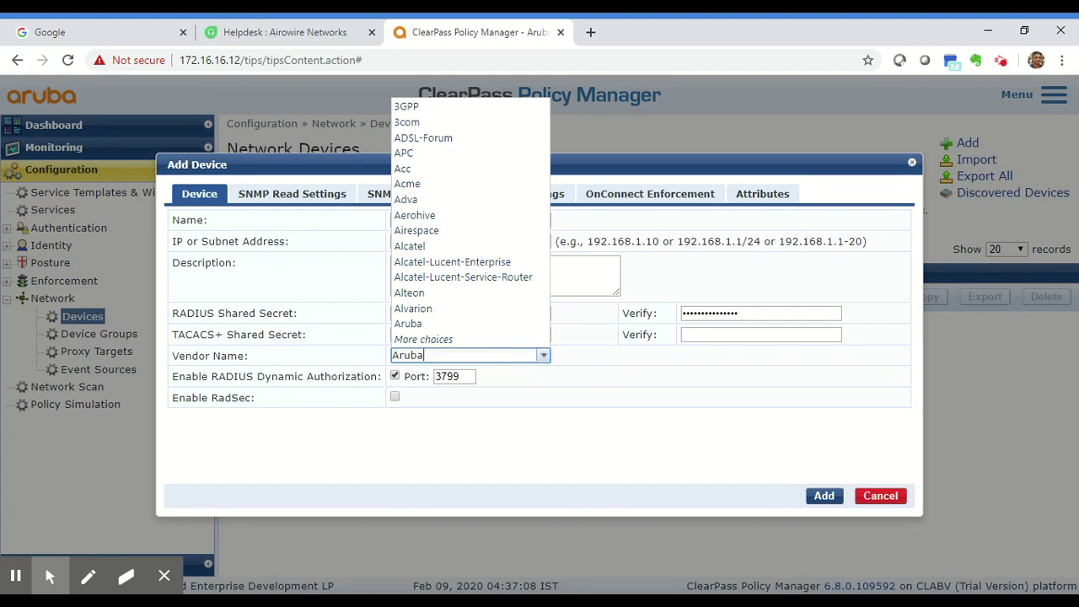
click(531, 447)
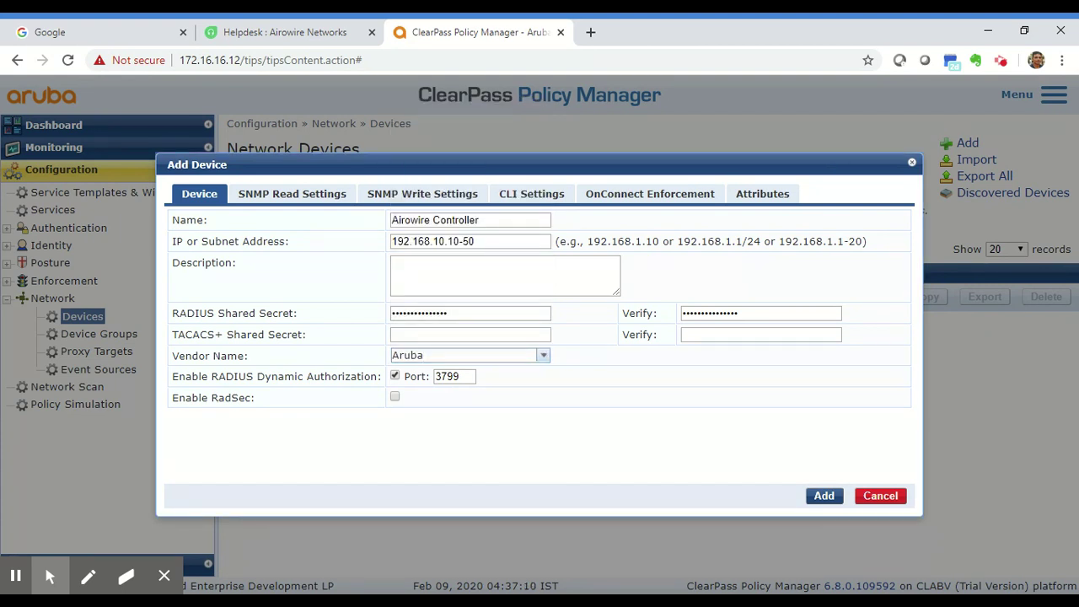
drag(164, 377, 373, 378)
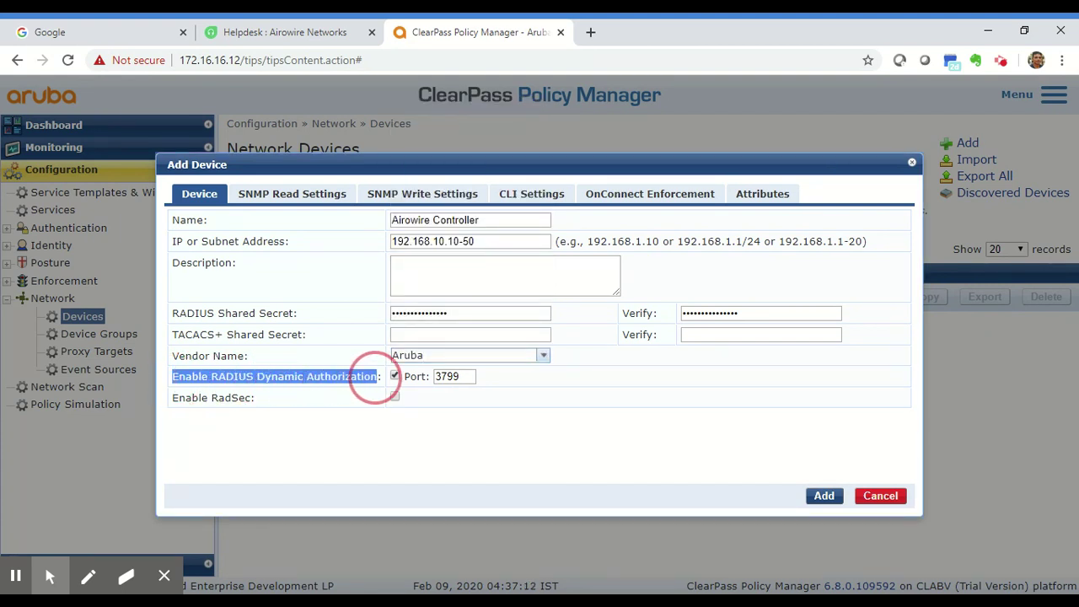
click(367, 440)
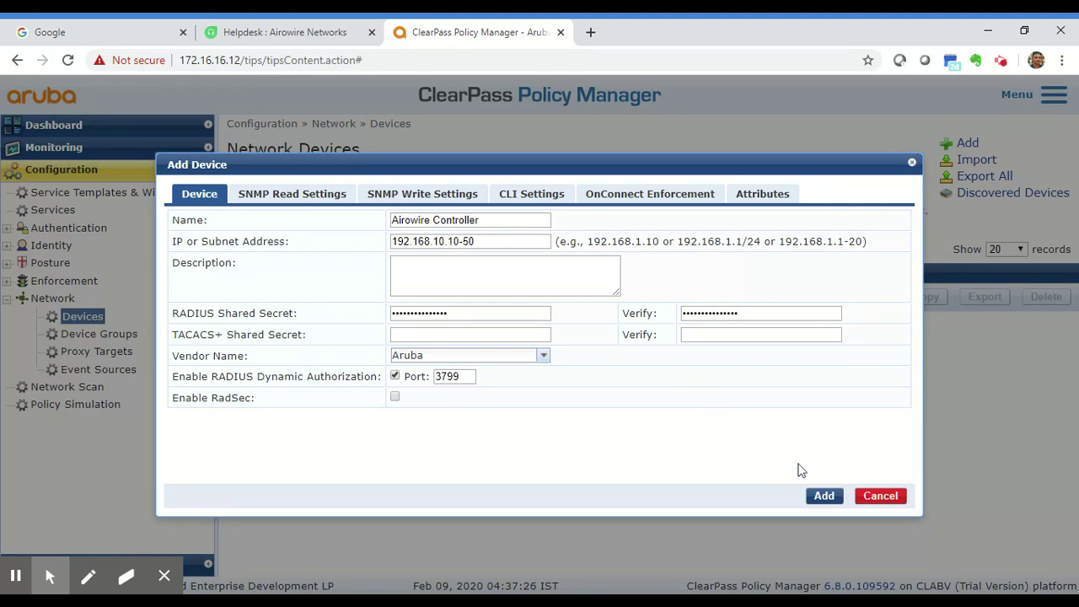
click(826, 501)
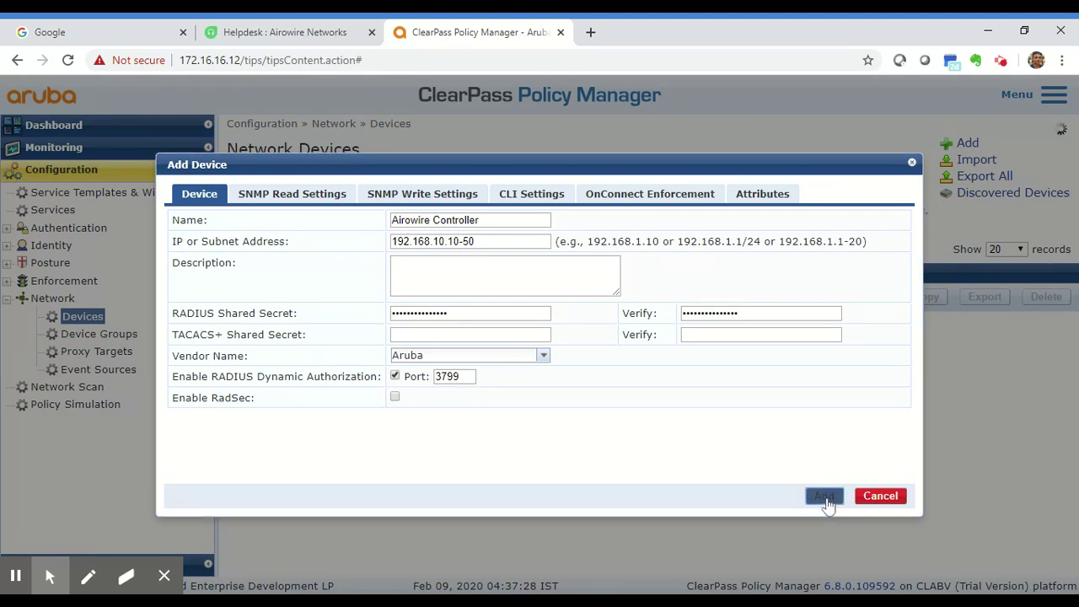